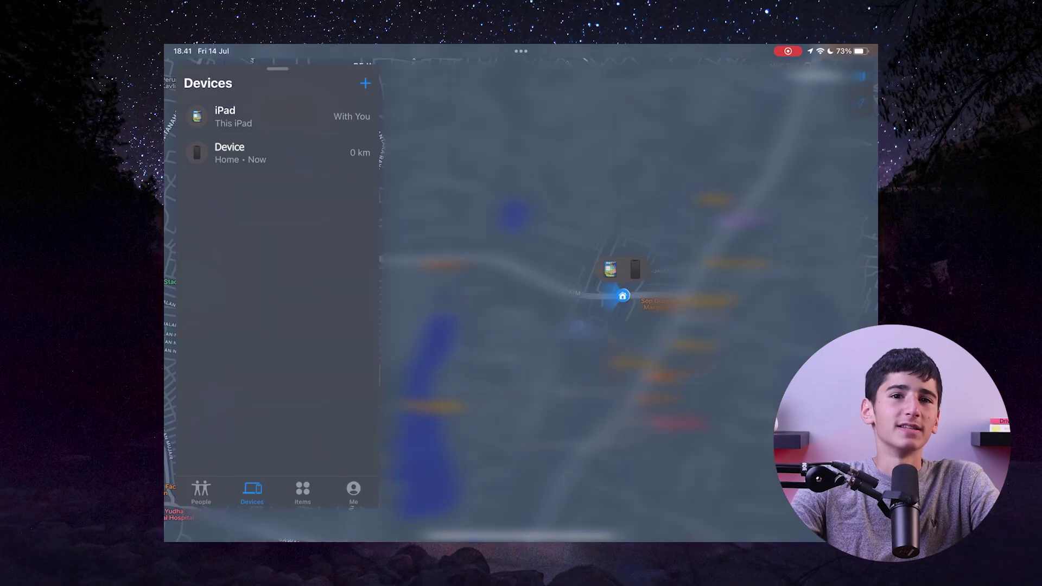
View the iPad's location card from Find My's Devices list.
click(233, 117)
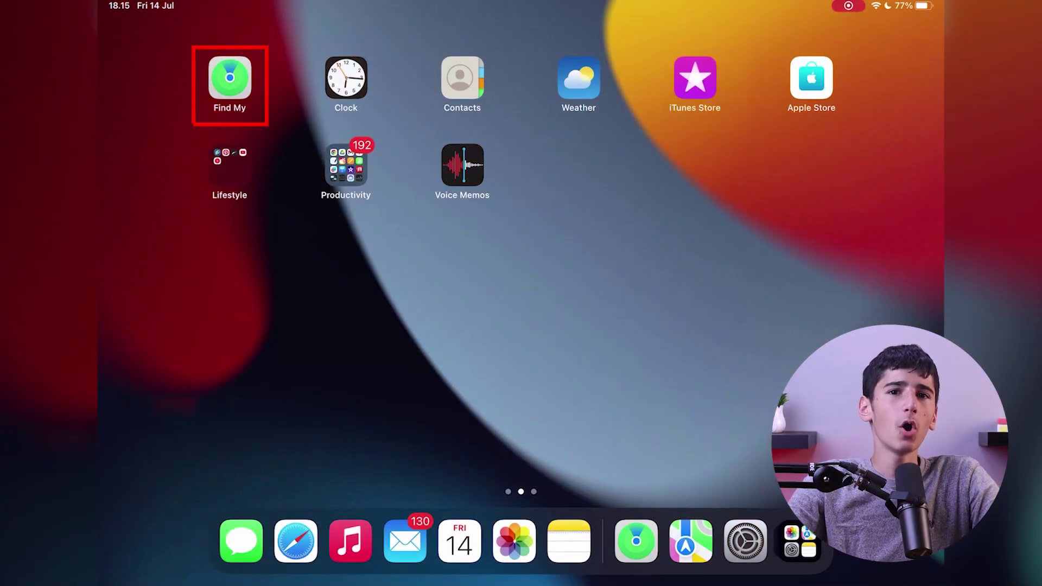
Open Find My and show the missing phone's detail card.
click(229, 78)
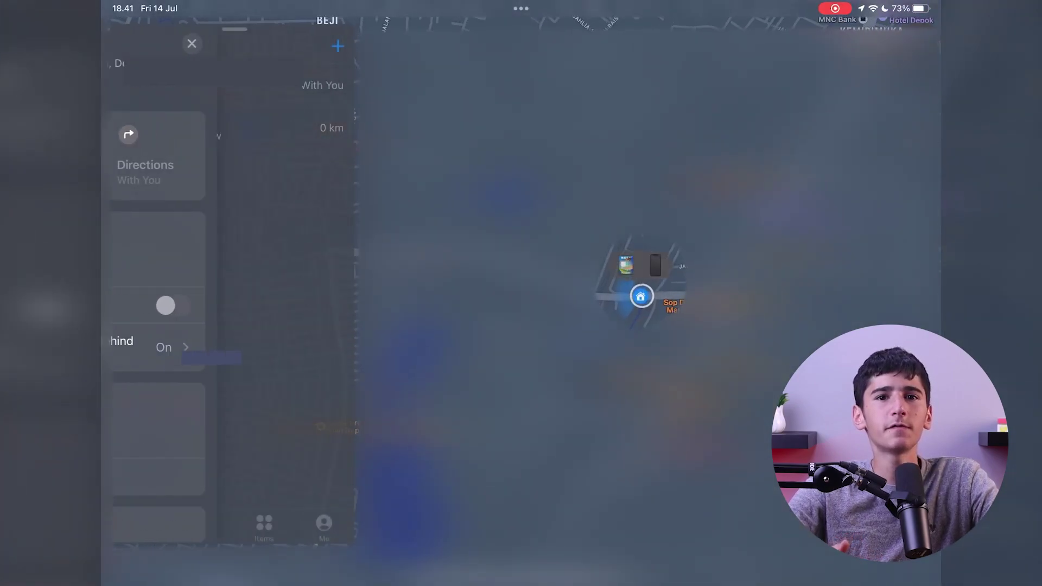
click(178, 127)
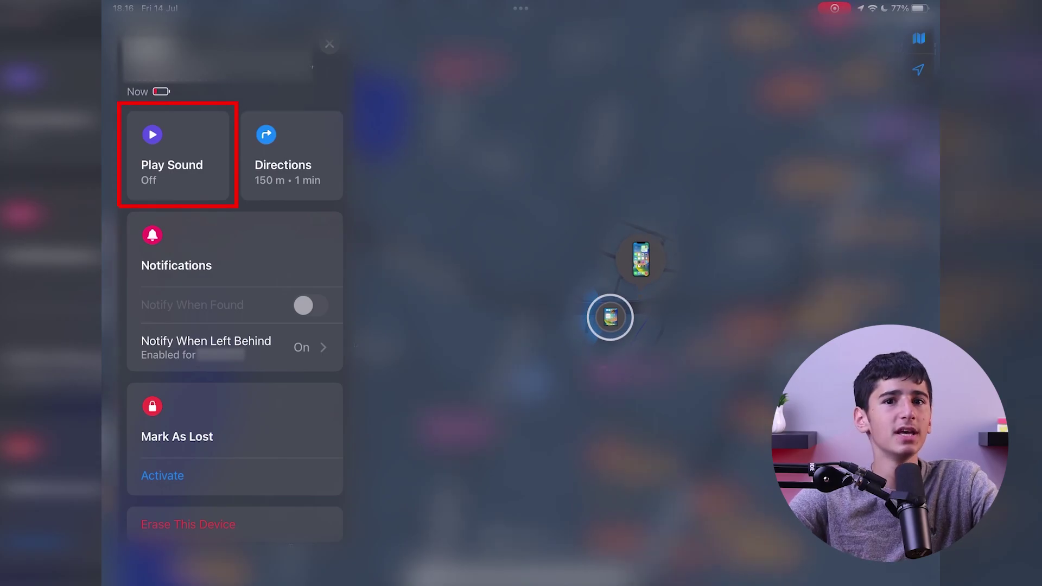
Start driving directions in Maps to the missing phone's location.
click(292, 156)
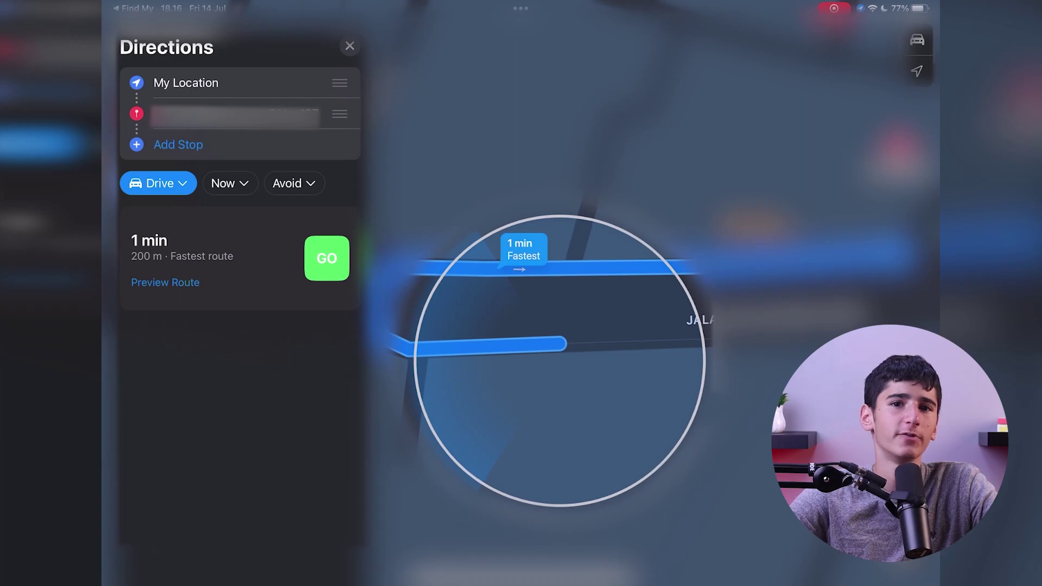
click(326, 258)
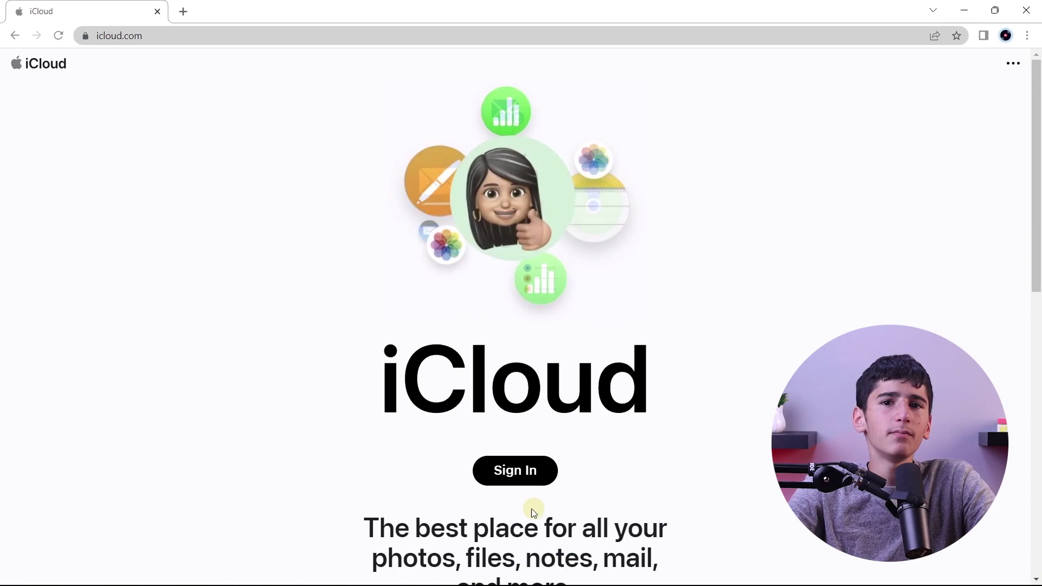
Sign in to icloud.com with the saved Apple ID and the account password.
click(527, 475)
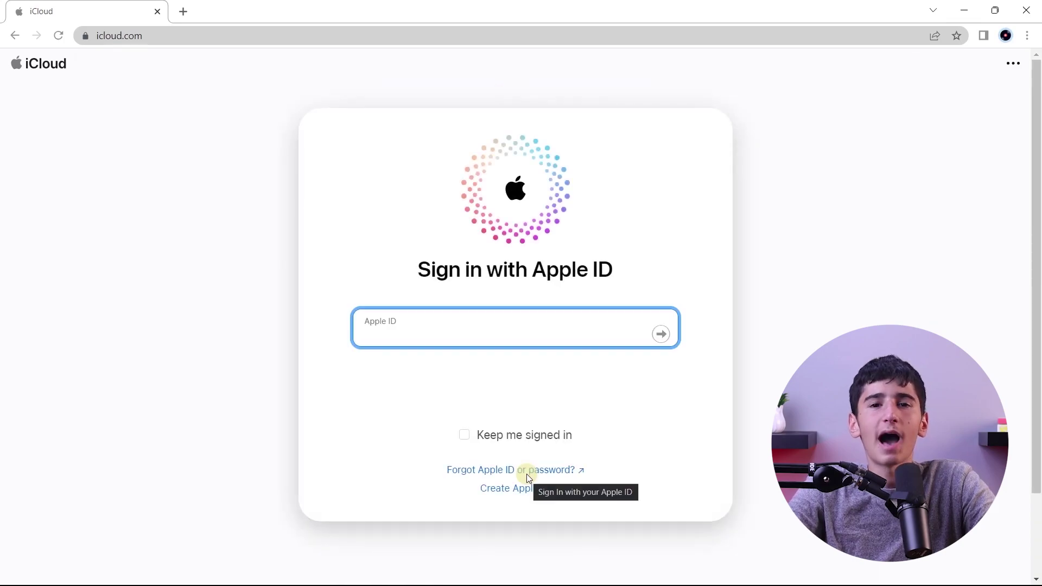
click(649, 338)
click(604, 378)
click(661, 334)
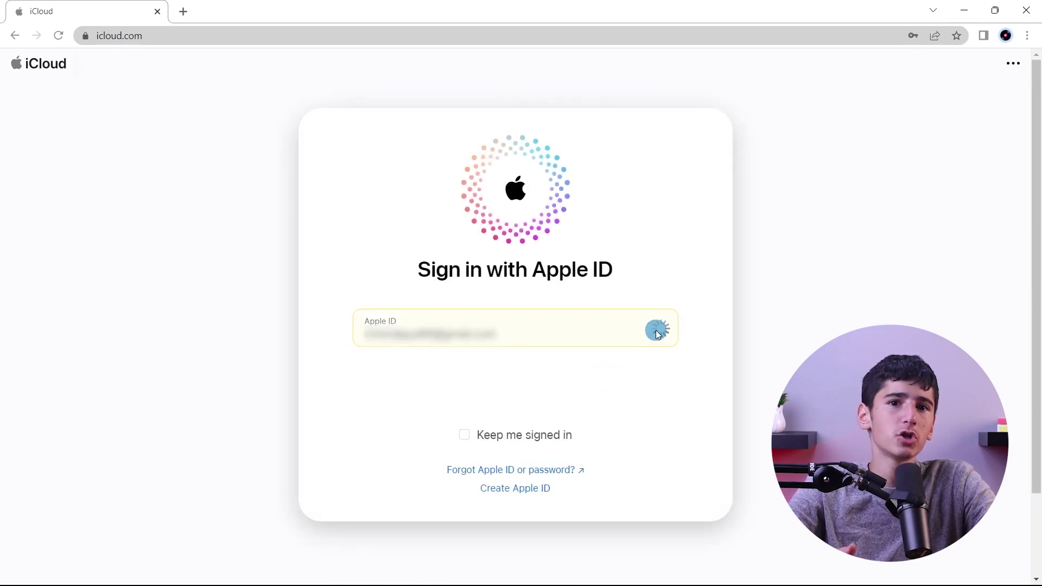
click(663, 371)
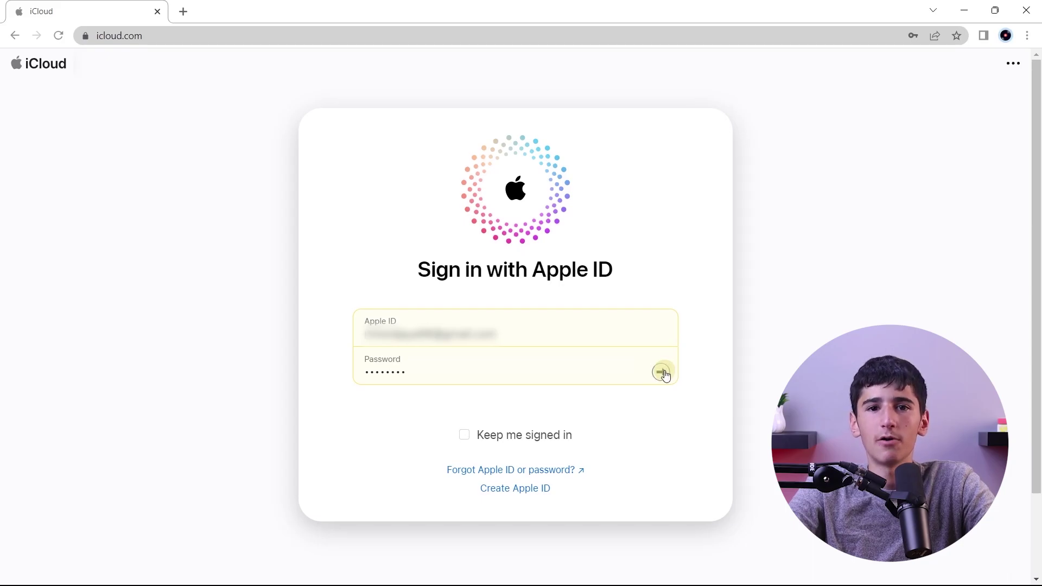
Enter the two-factor verification code and trust this browser.
scroll(663, 373, down, 1)
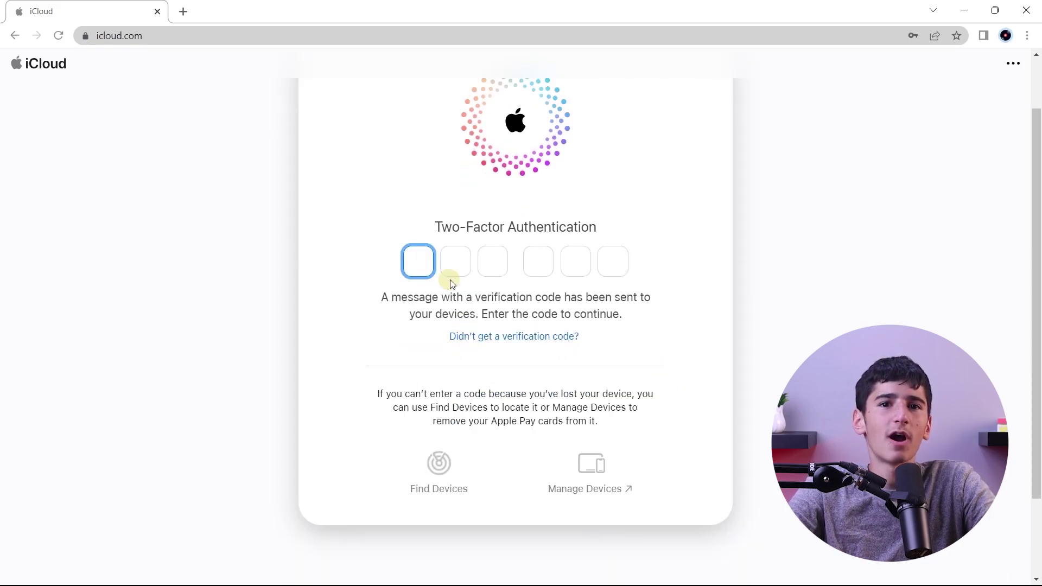
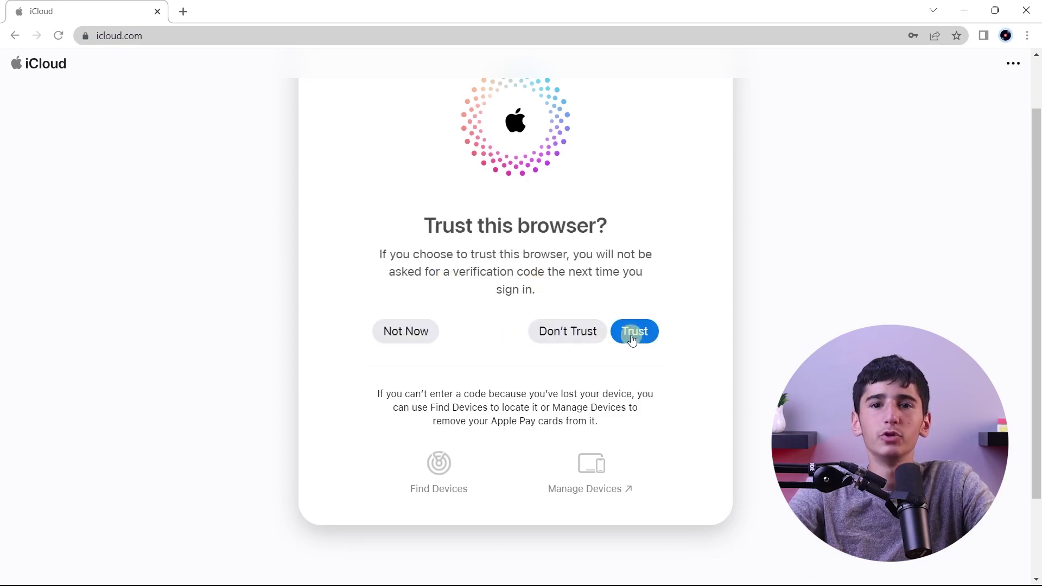
click(624, 331)
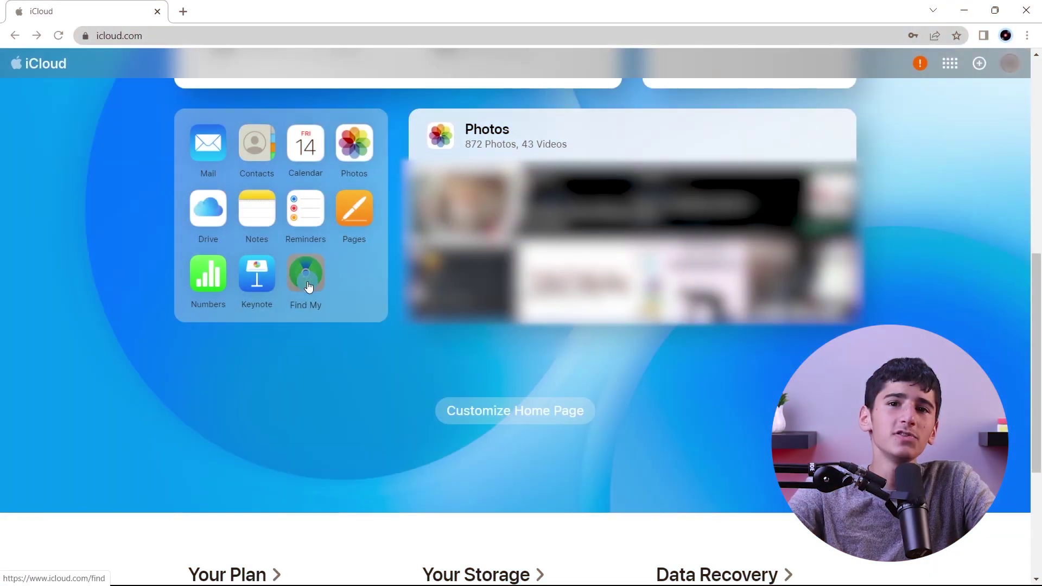
Re-enter the password for Find Devices, save it in the browser, and select the lost iPhone.
click(306, 277)
click(490, 386)
key(ctrl+v)
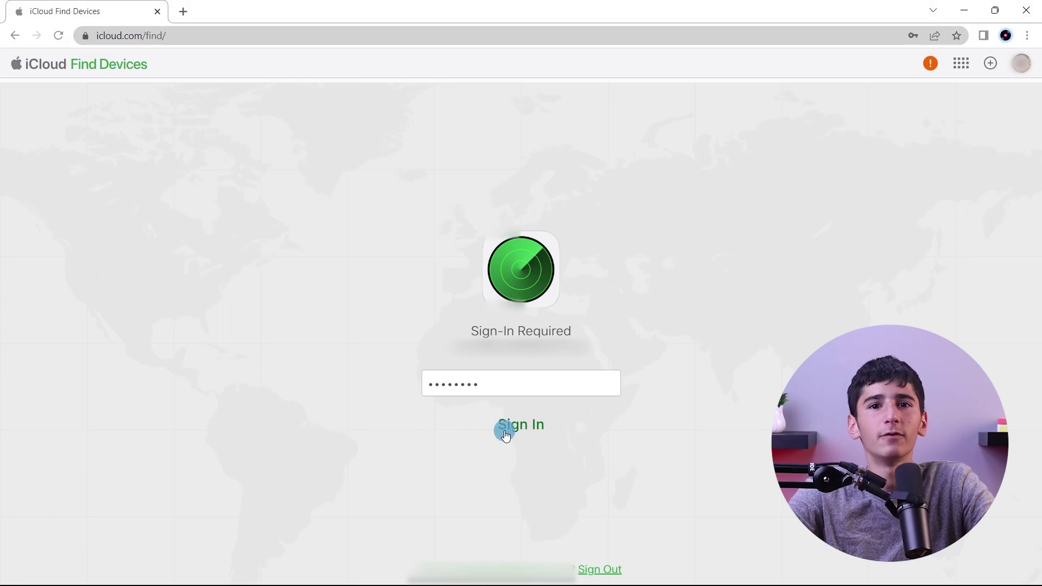
click(505, 432)
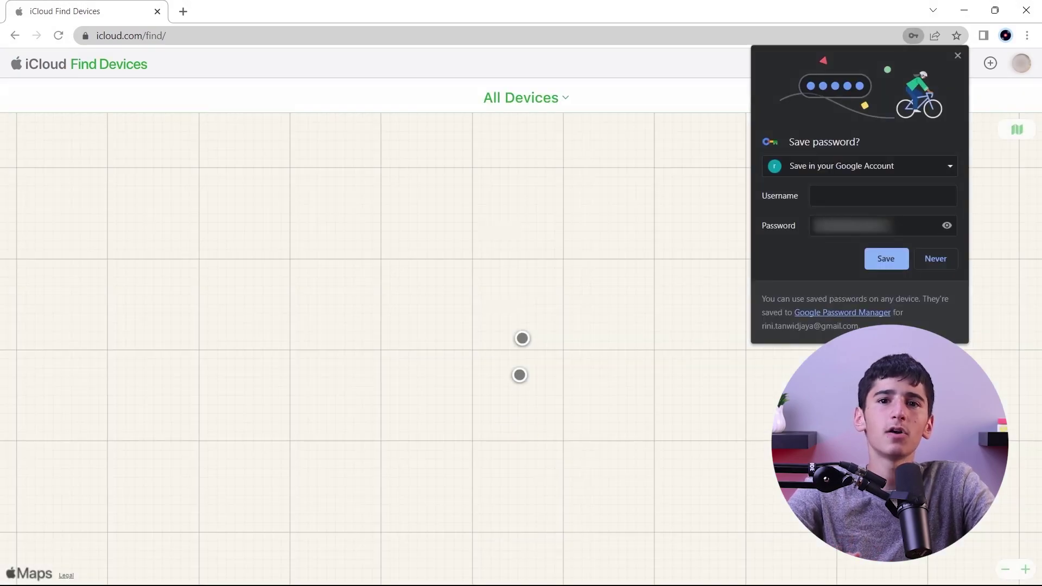
click(907, 259)
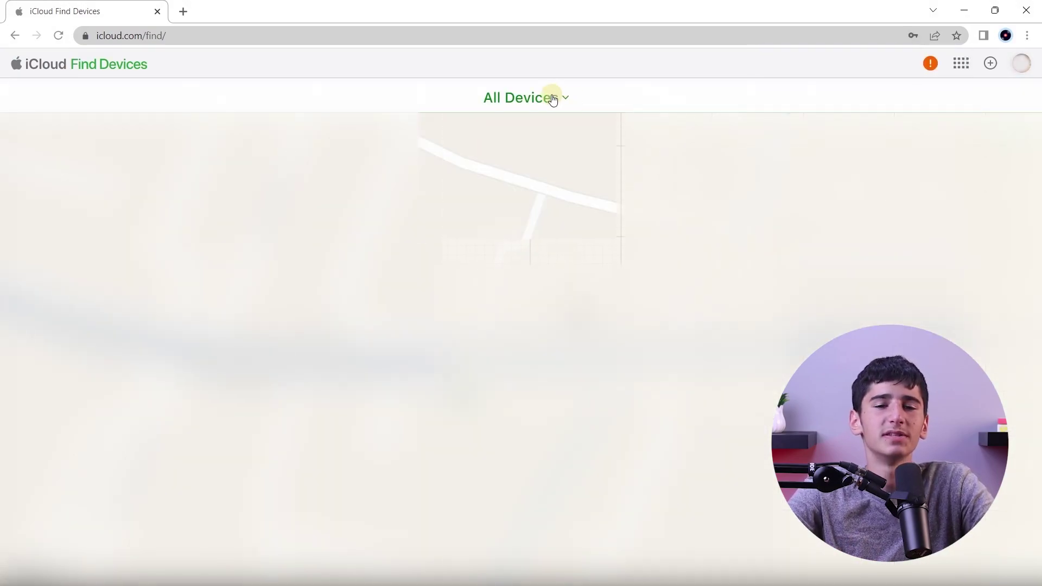
click(552, 96)
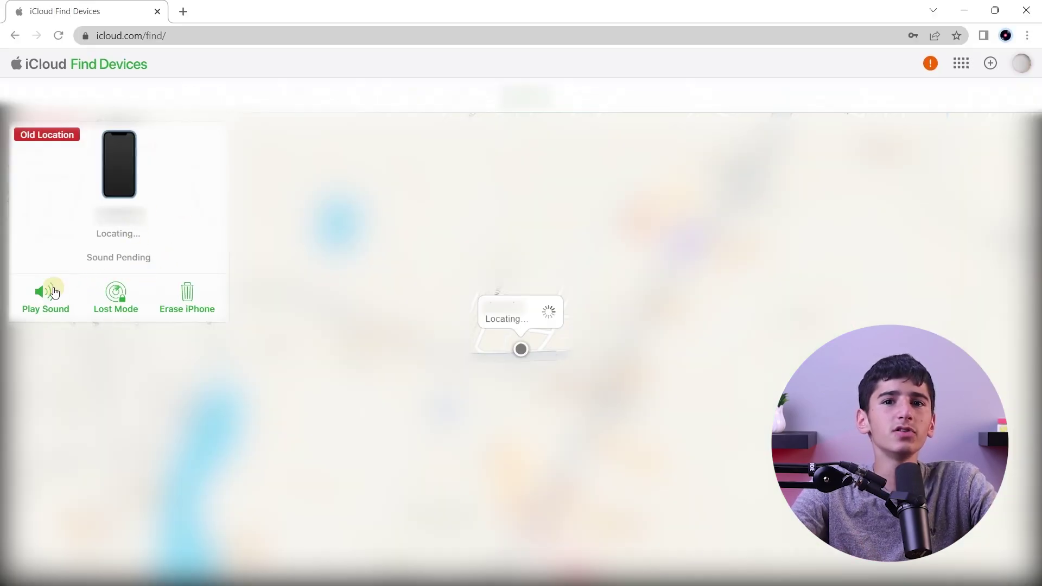
Play a sound on the lost iPhone, then open and cancel Lost Mode and Erase iPhone.
click(43, 329)
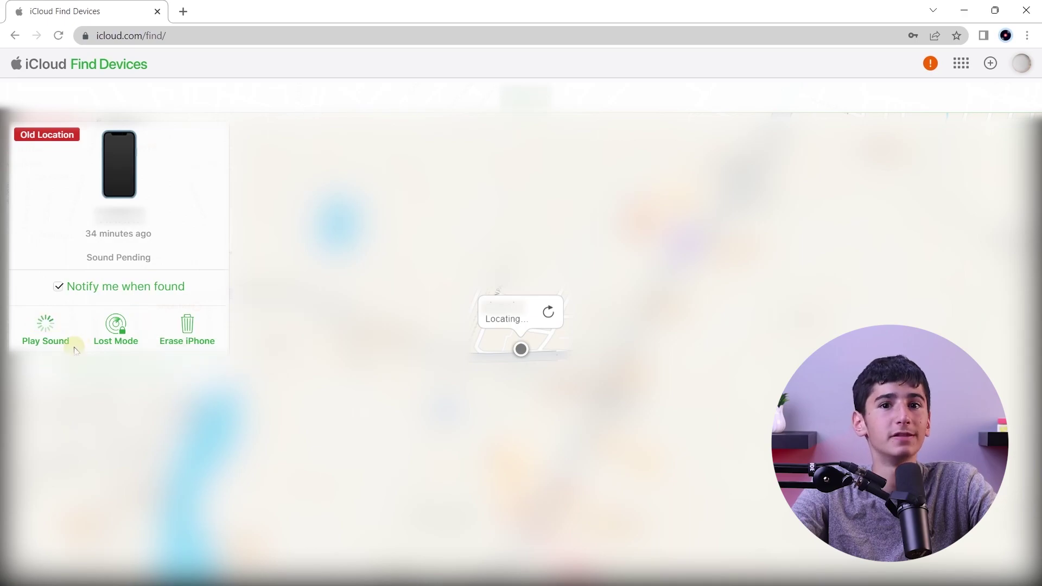
click(126, 339)
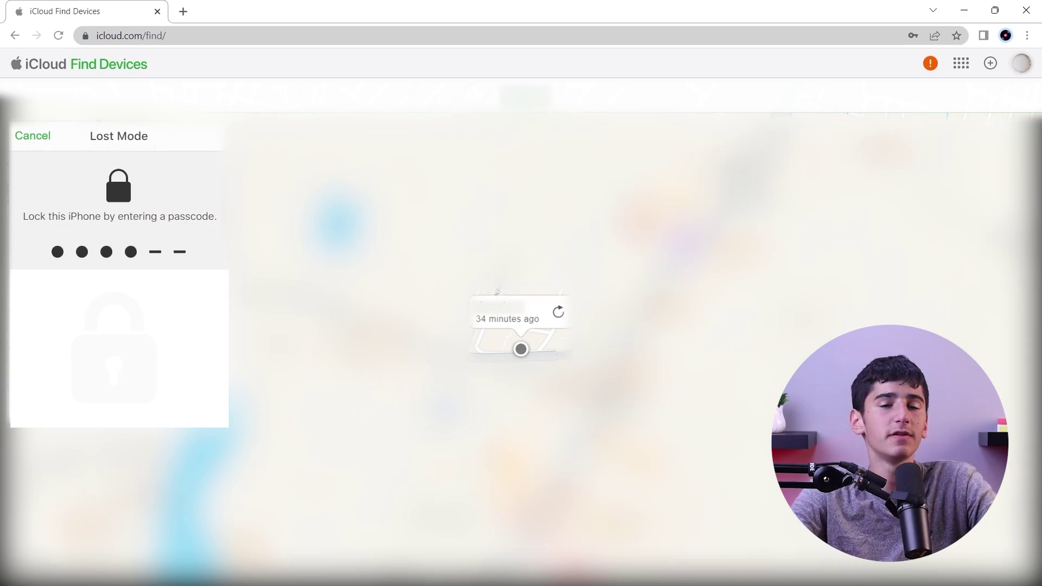
click(34, 135)
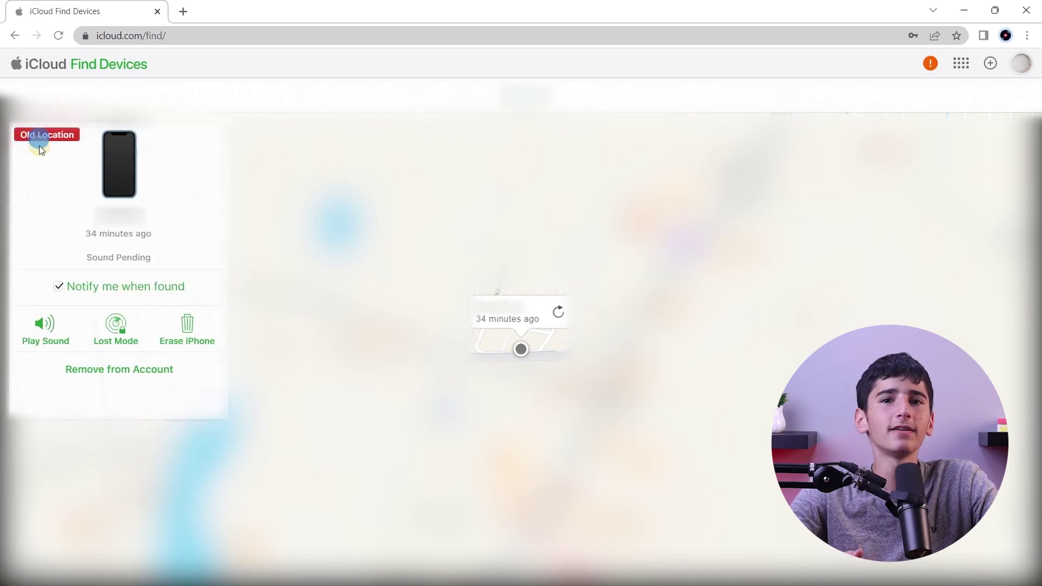
click(190, 328)
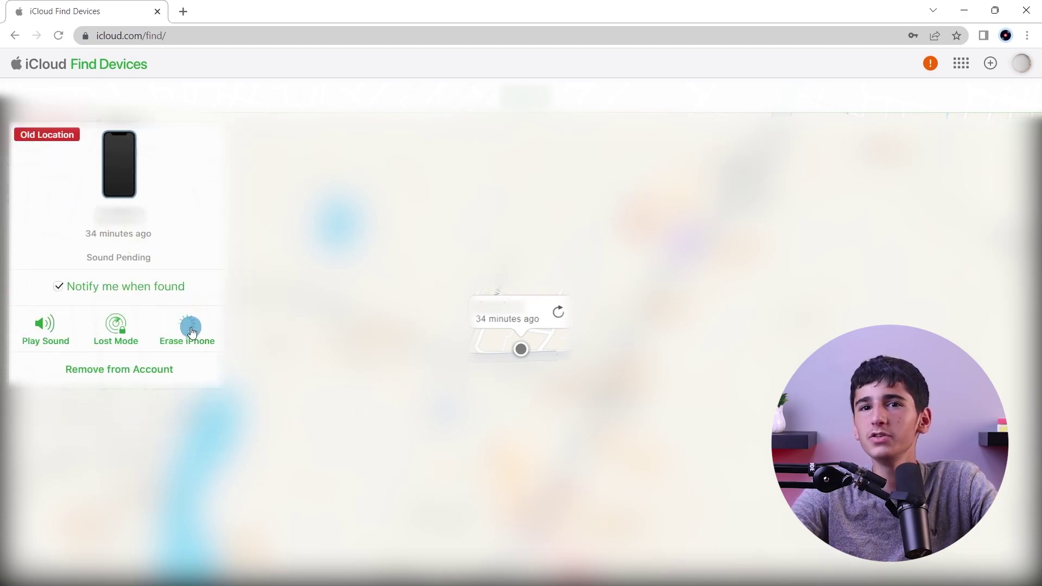
click(571, 368)
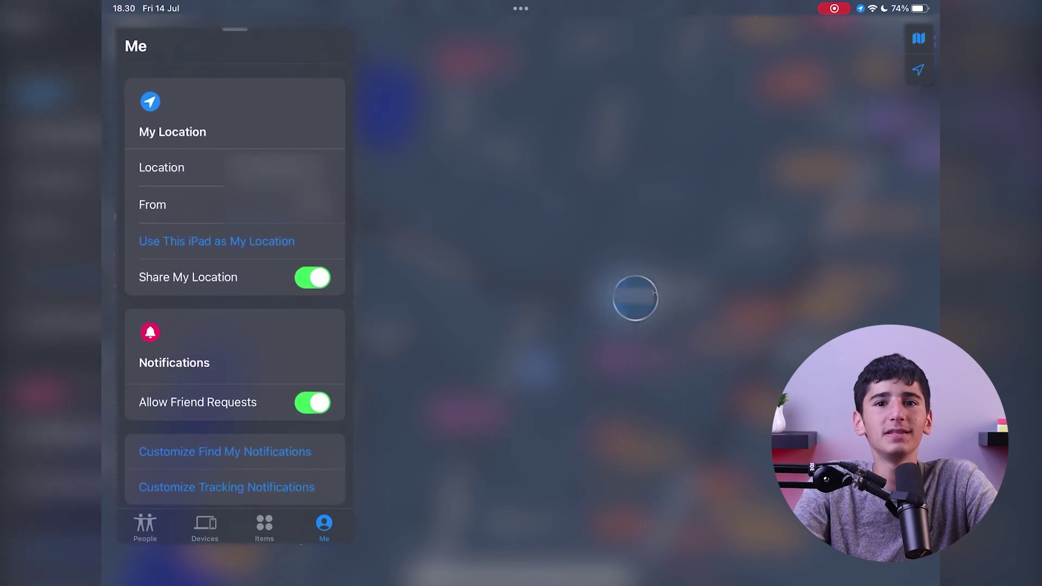
scroll(233, 282, down, 3)
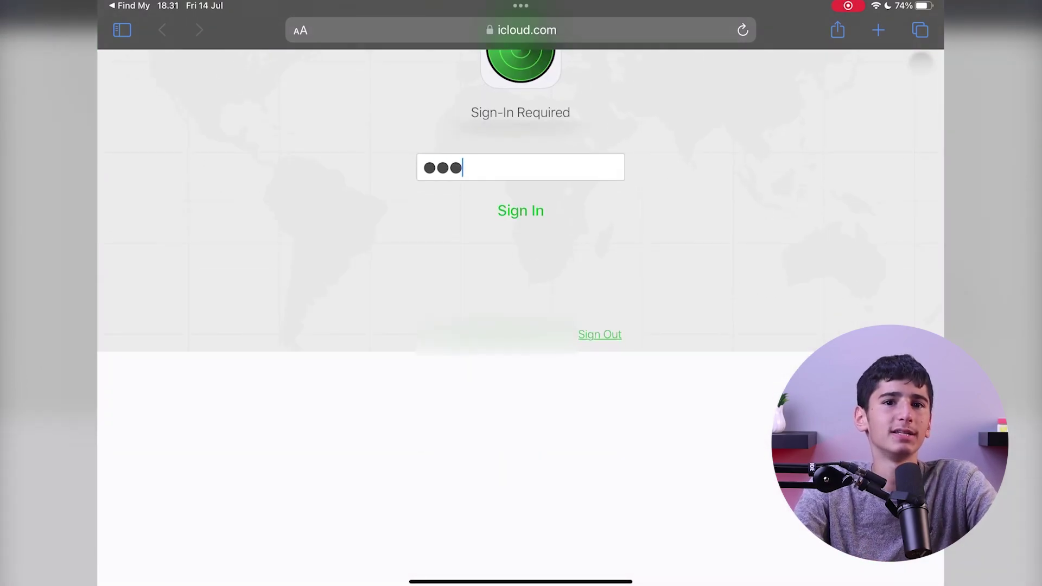
Submit the account password to sign in to Find Devices on the iPad.
key(Return)
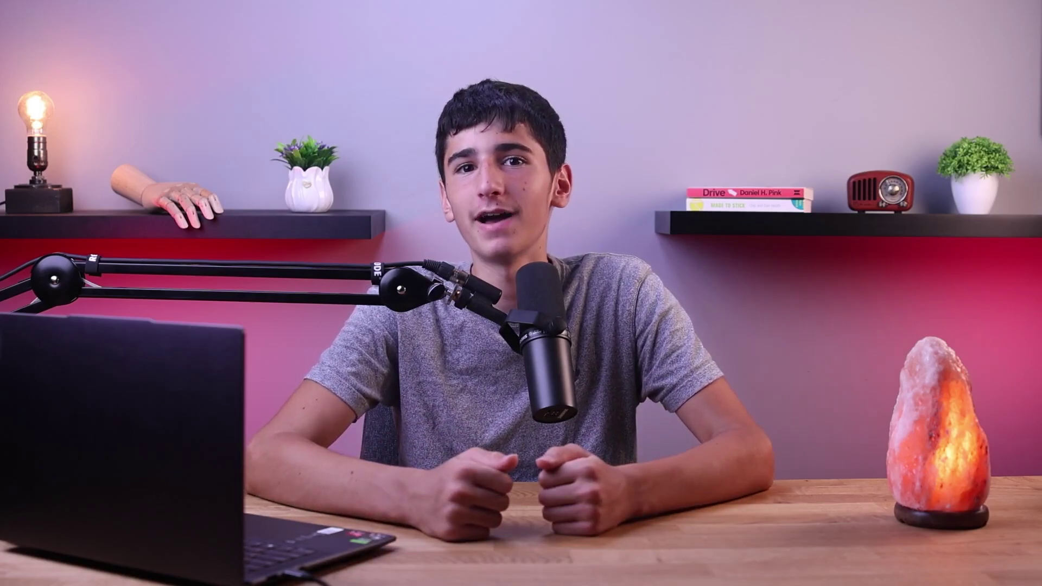
Browse the Timeline's year, month and calendar filters without picking a date.
click(33, 106)
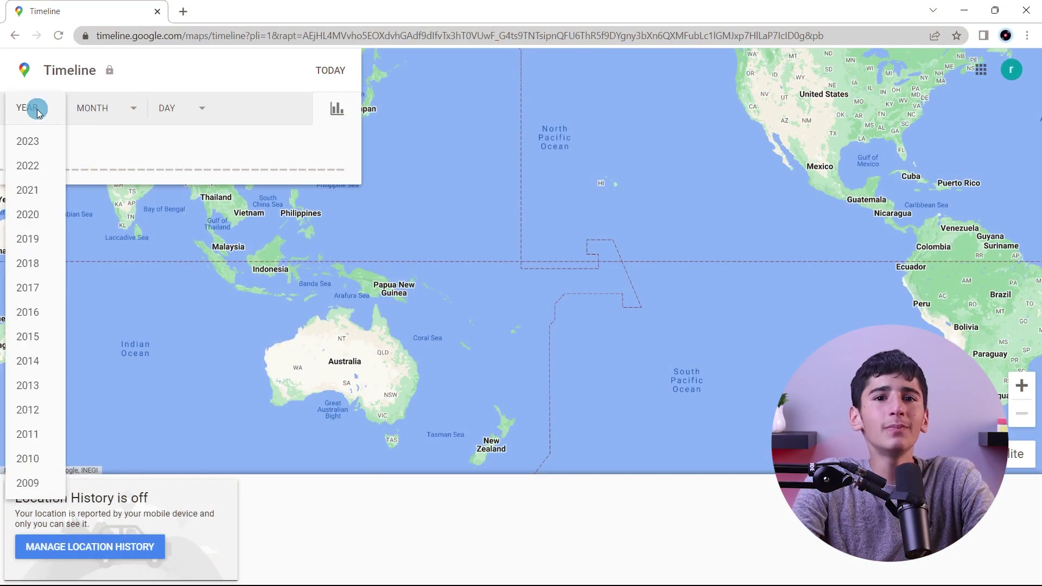
click(33, 107)
click(131, 107)
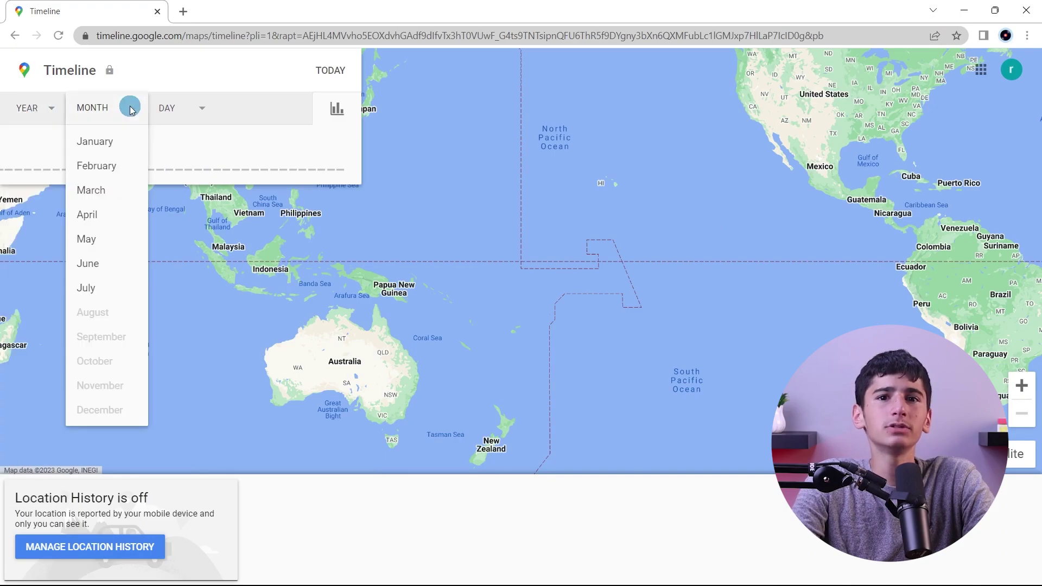
click(188, 117)
click(204, 118)
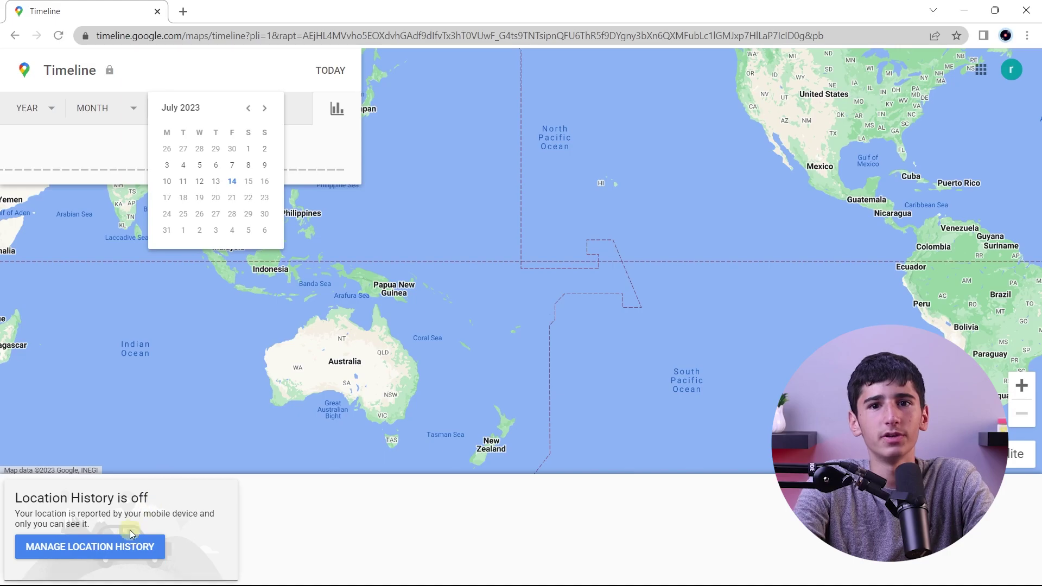
Turn on Location History, confirm it, and expand Devices on this account.
click(128, 547)
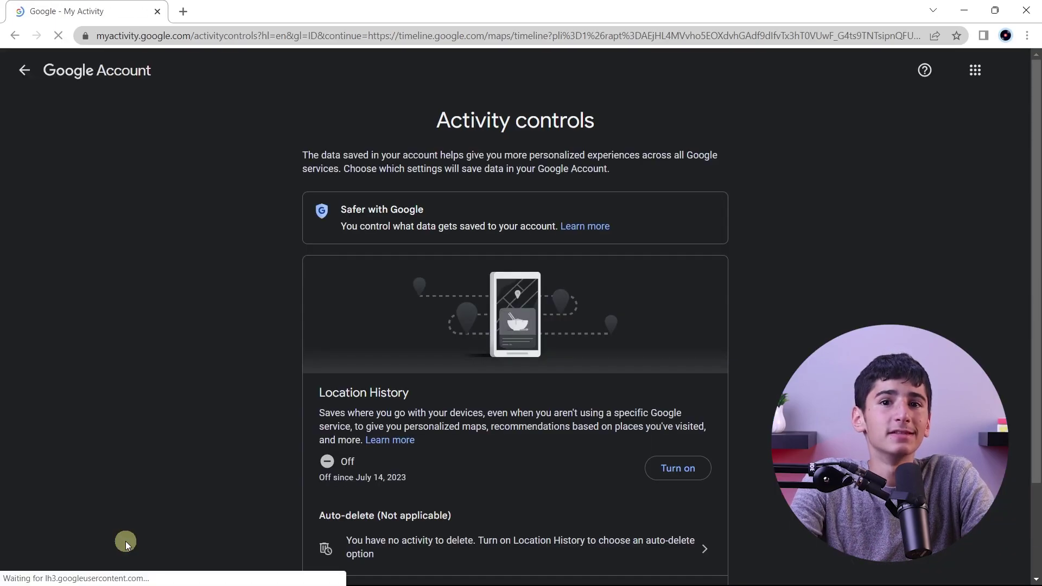
scroll(629, 388, down, 1)
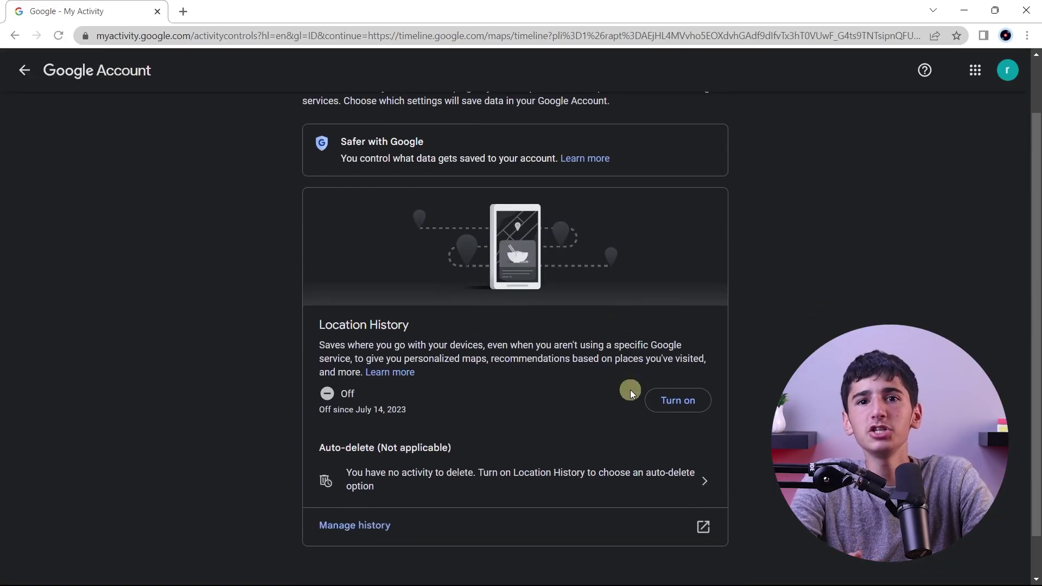
click(691, 401)
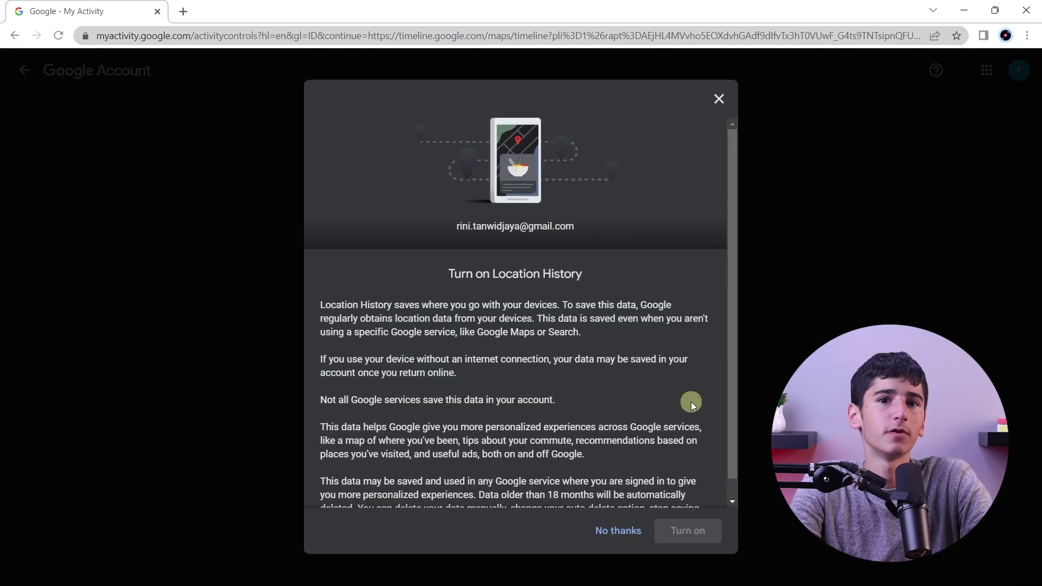
scroll(691, 403, down, 1)
click(700, 530)
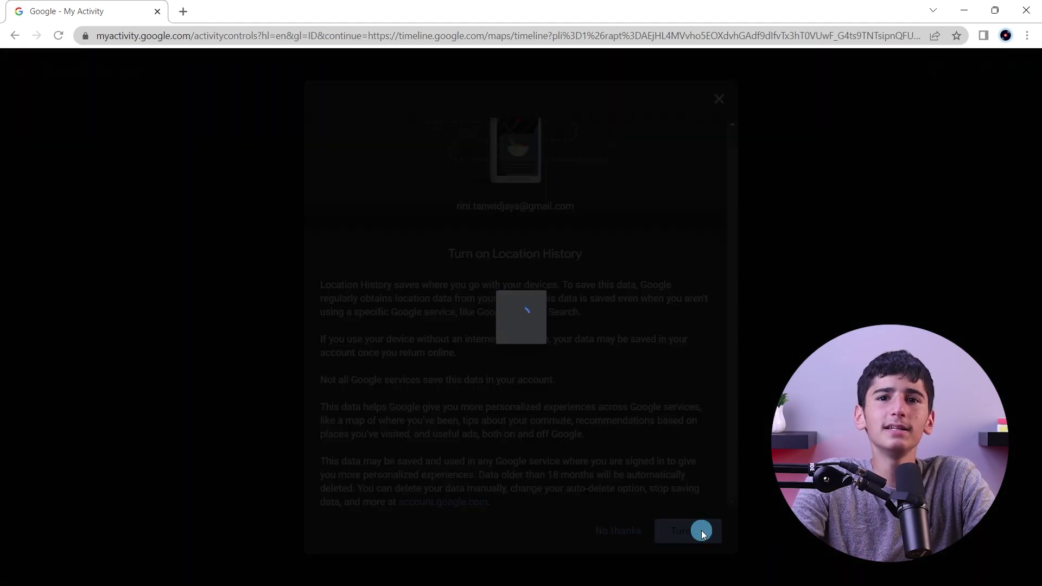
click(612, 452)
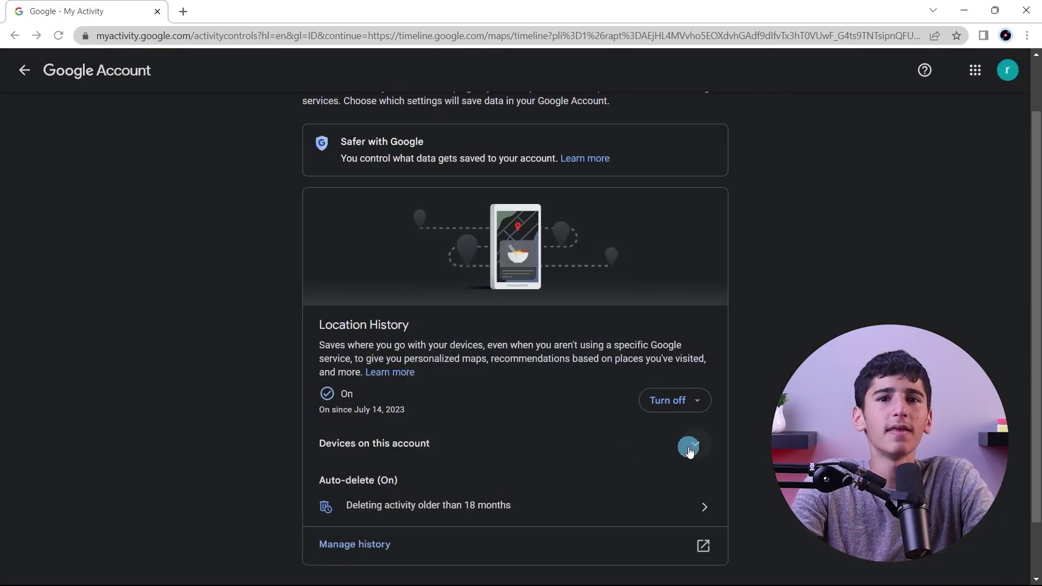
click(688, 445)
scroll(689, 450, down, 1)
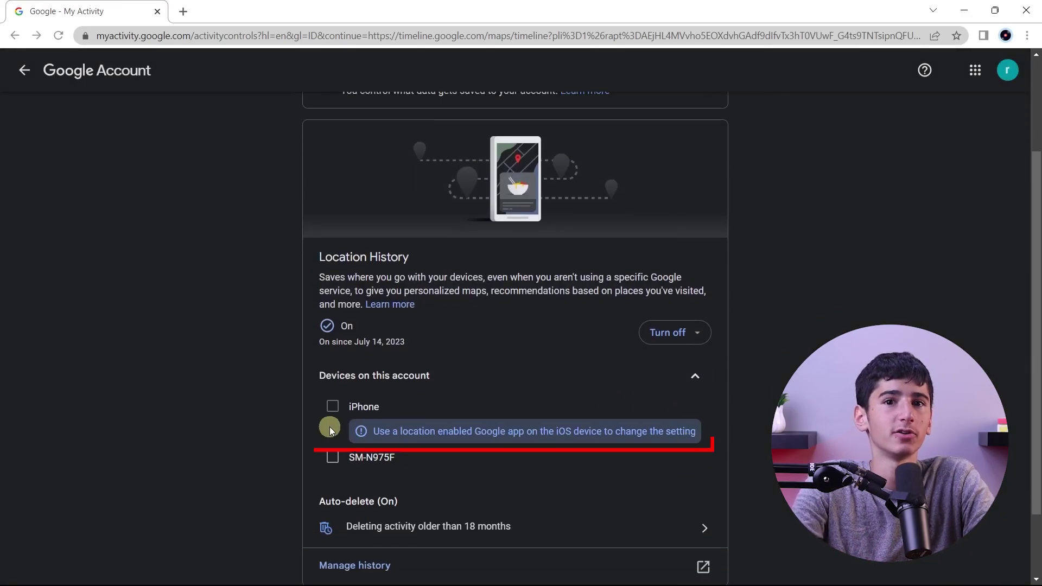